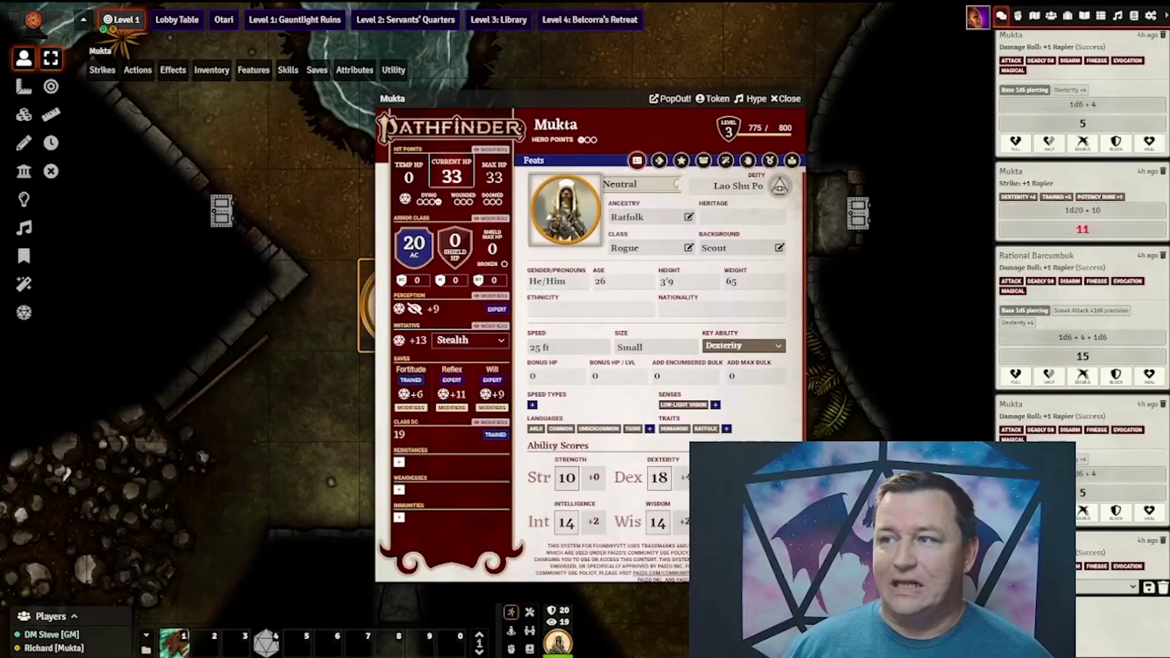
# - Open Mukta's Sneak Attack class feature for editing and examine its Damage Dice rule element
pyautogui.click(770, 160)
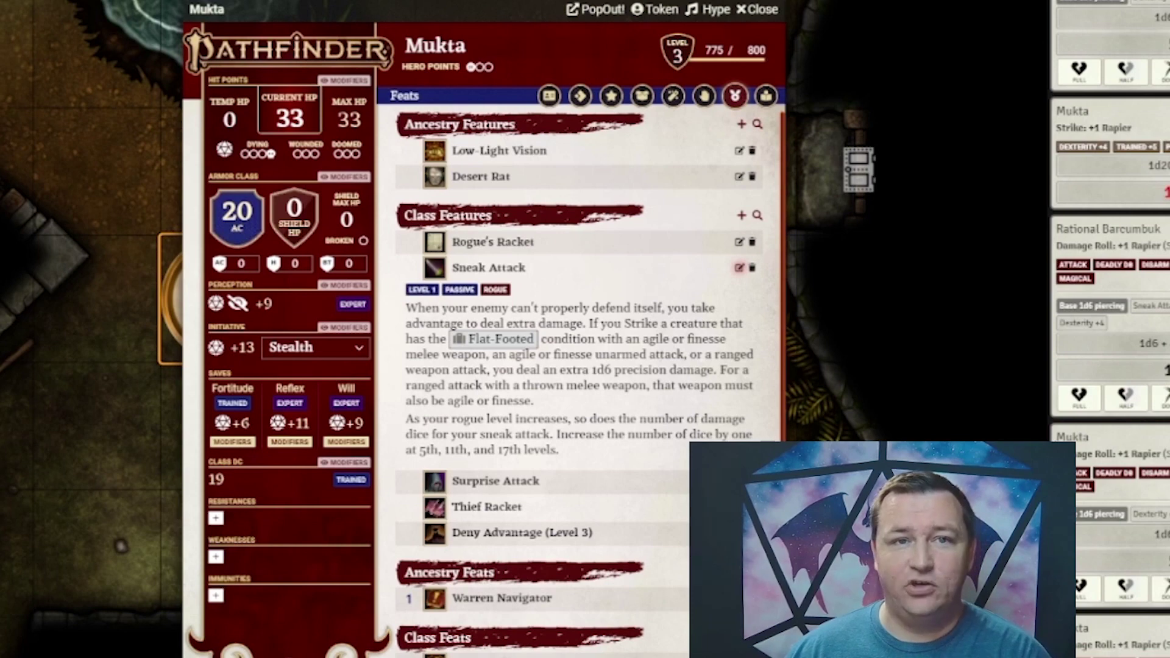
pyautogui.click(739, 268)
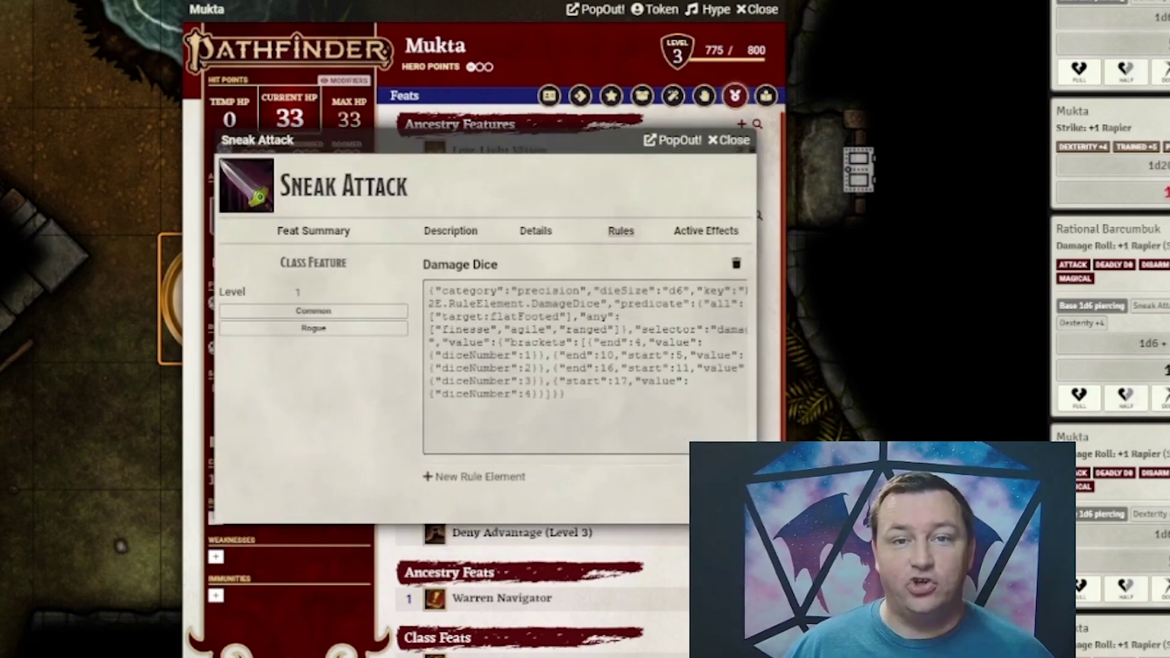
pyautogui.click(567, 396)
pyautogui.hotkey('ctrl', 'a')
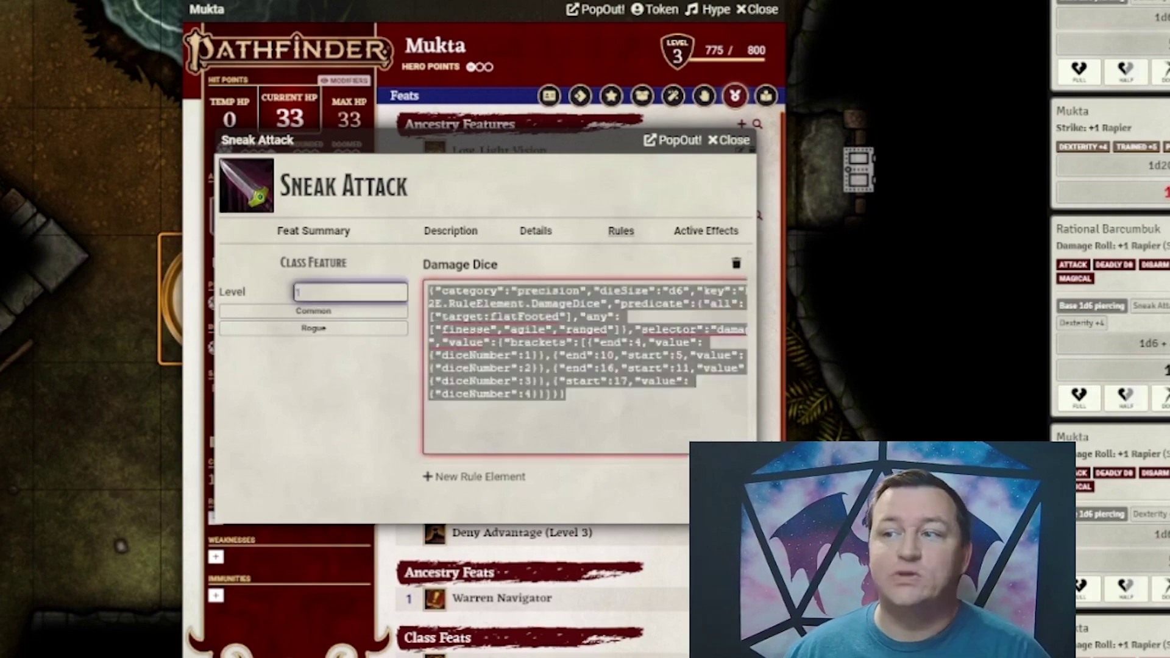
pyautogui.click(567, 395)
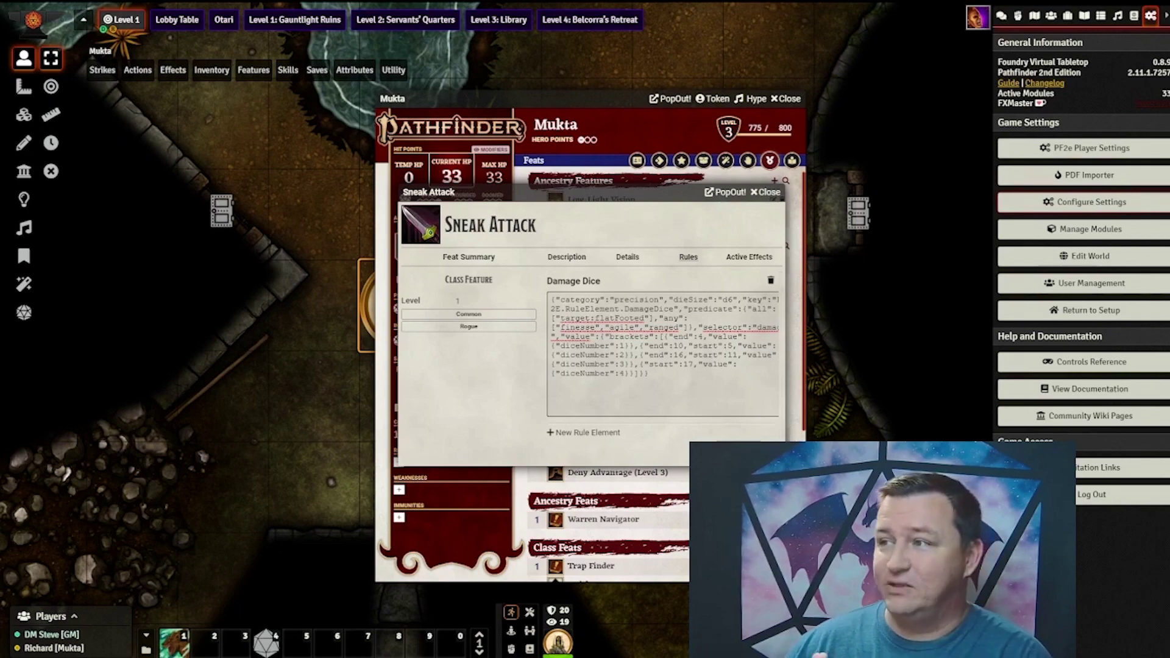
# - Open the game configuration and look through the system settings
pyautogui.click(1085, 203)
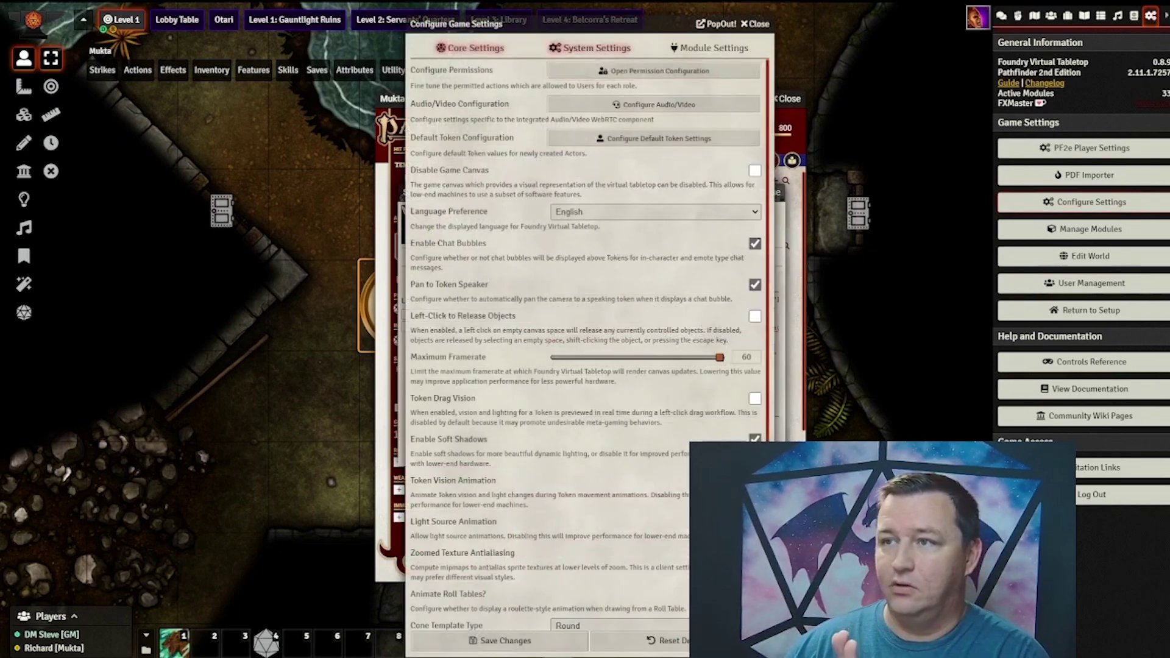
pyautogui.click(590, 48)
pyautogui.scroll(-2, 590, 305)
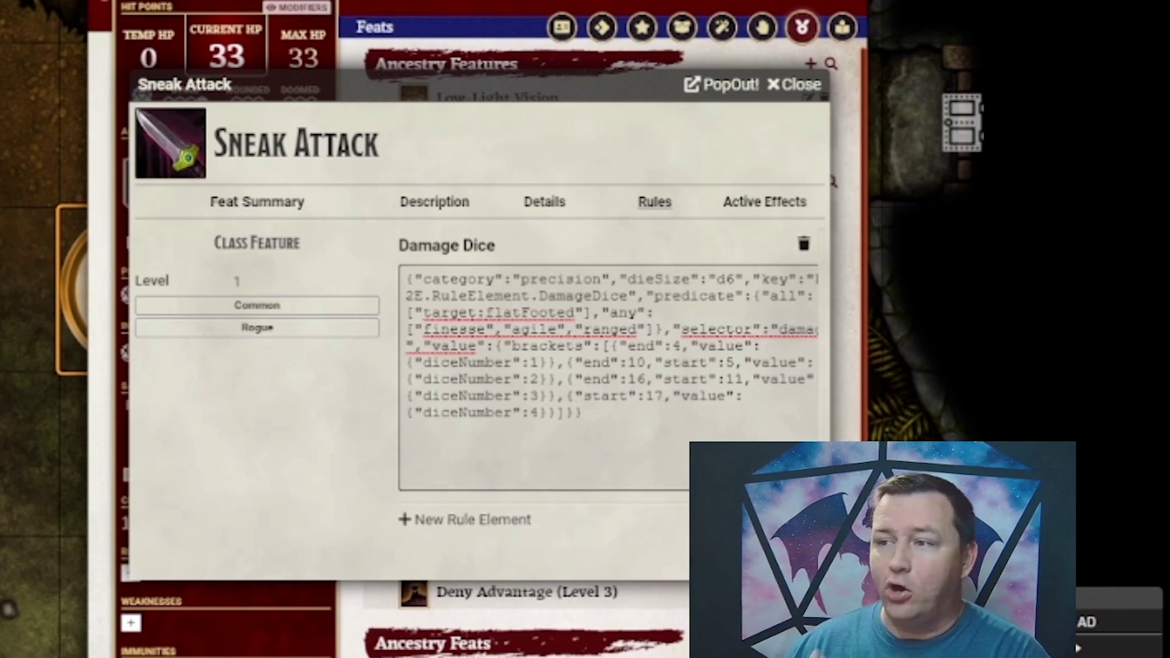
# - Examine the "target:flatFooted" predicate in Sneak Attack's Damage Dice rule
pyautogui.moveTo(424, 313); pyautogui.dragTo(584, 297)
pyautogui.moveTo(422, 313); pyautogui.dragTo(575, 313)
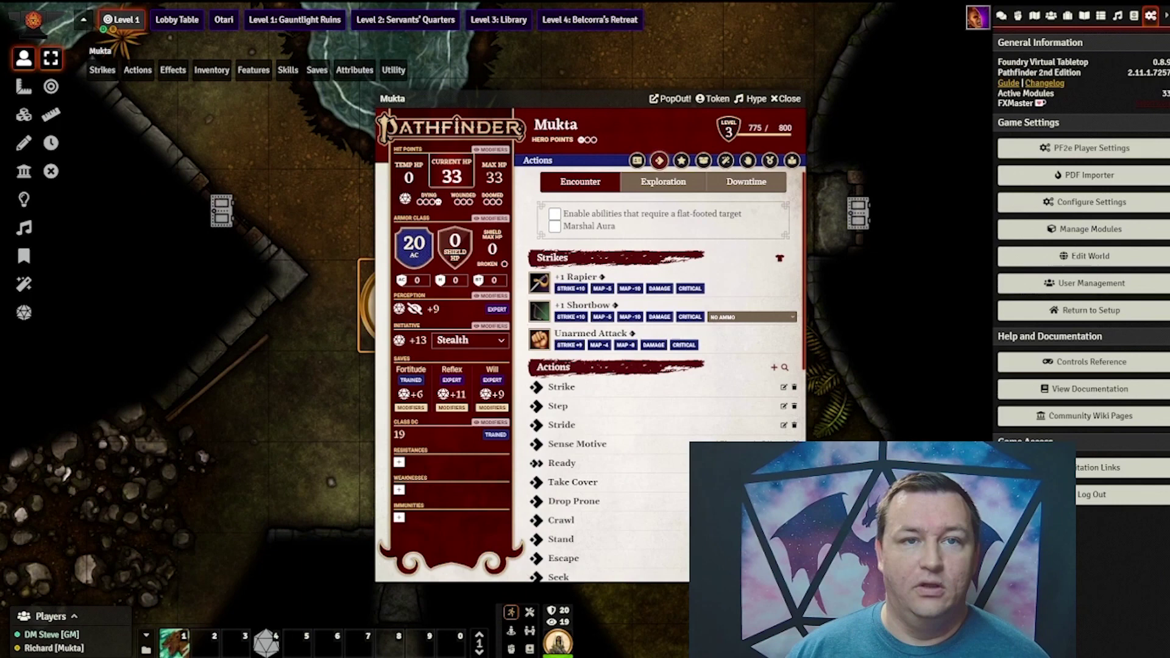
# - Roll Mukta's +1 Rapier damage once normally and once with abilities that require a flat-footed target enabled
pyautogui.moveTo(518, 98); pyautogui.dragTo(448, 85)
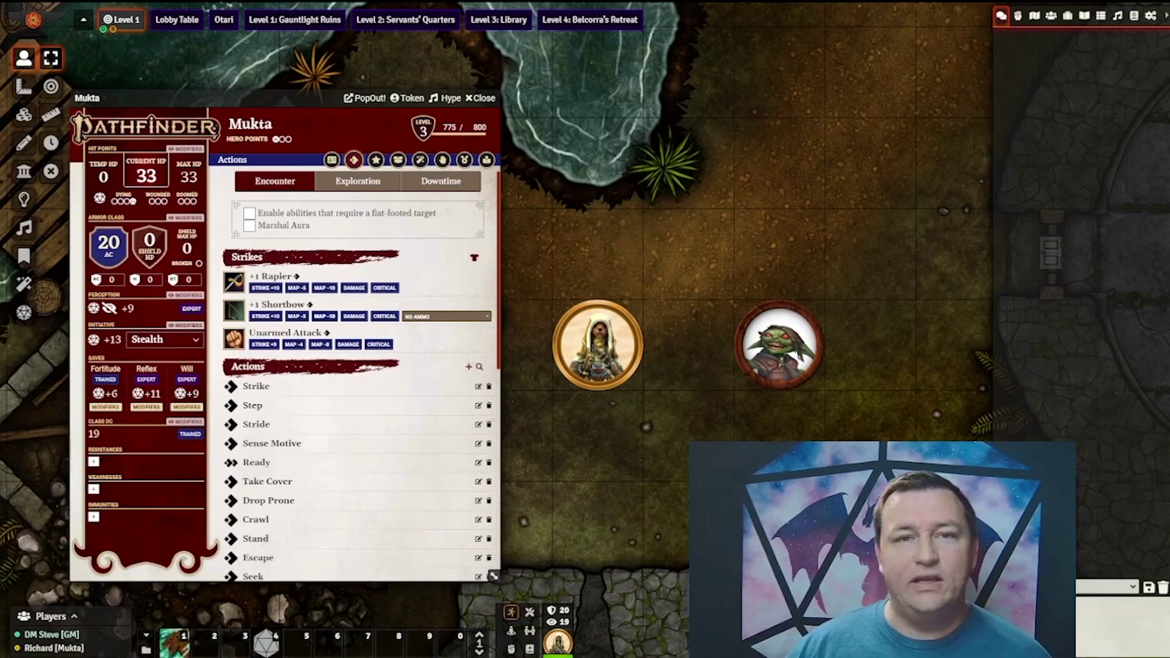
pyautogui.click(354, 288)
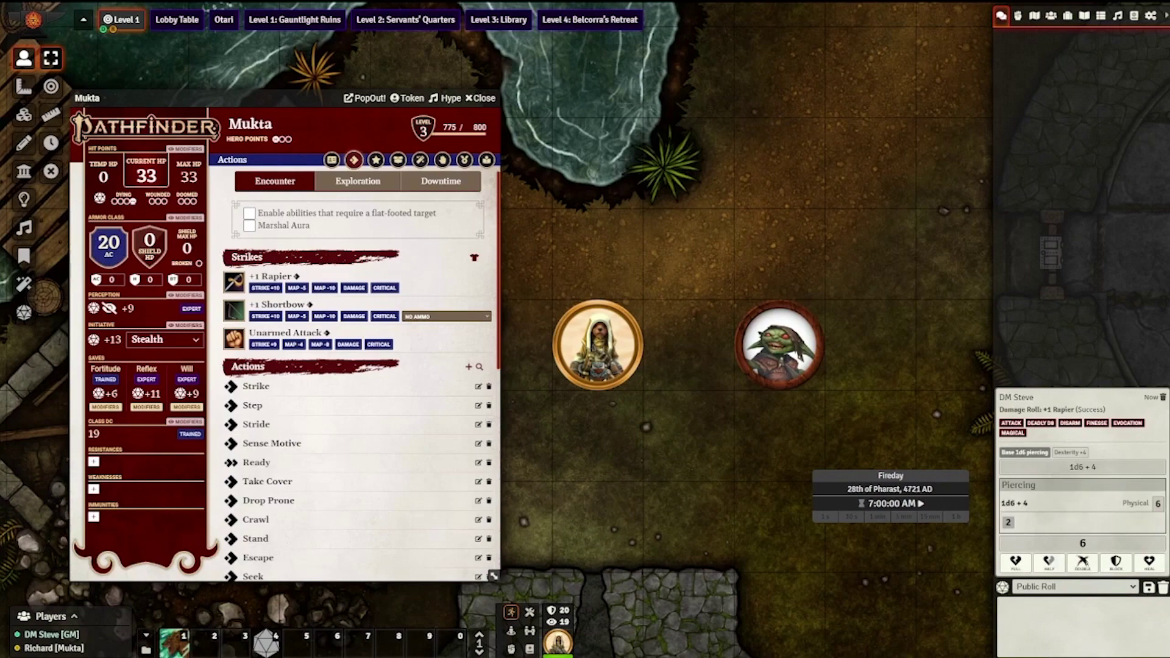
pyautogui.click(250, 213)
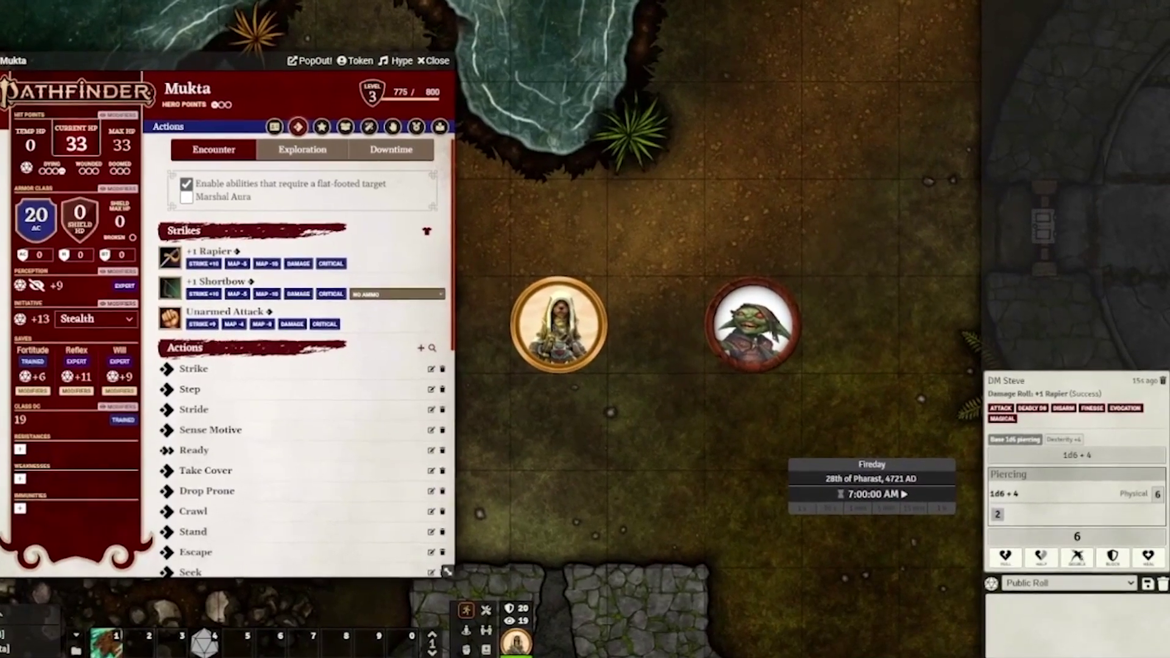
pyautogui.click(283, 258)
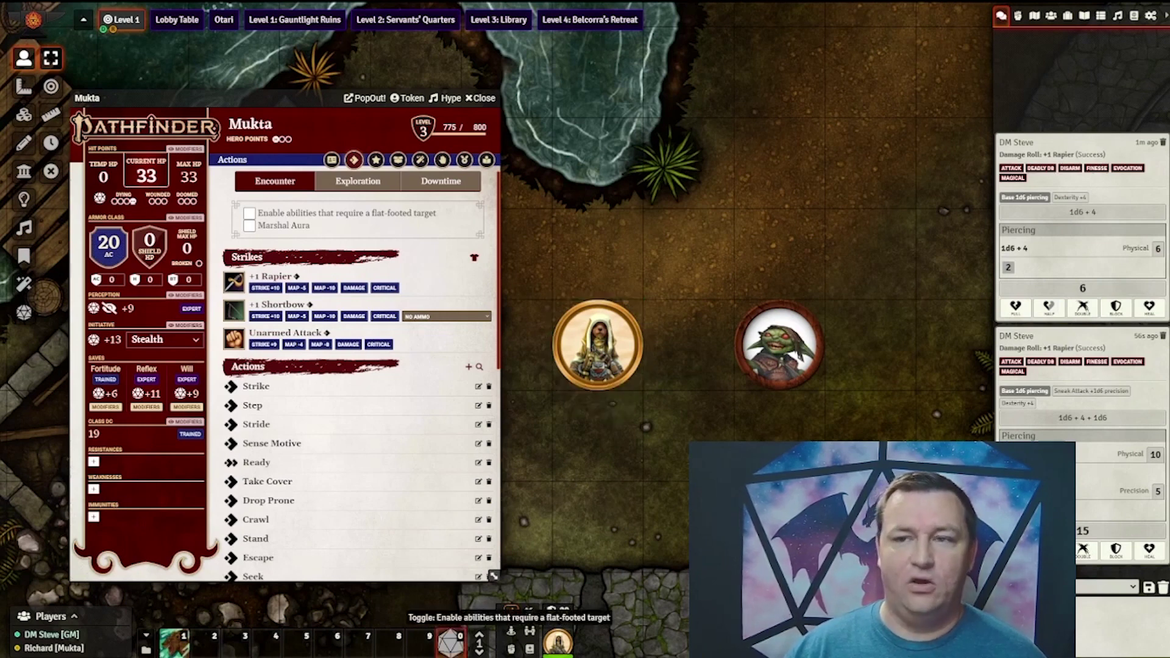
# - Switch Mukta's flat-footed target abilities on and off several times with the hotbar macro, ending with them enabled
pyautogui.click(451, 644)
pyautogui.click(511, 632)
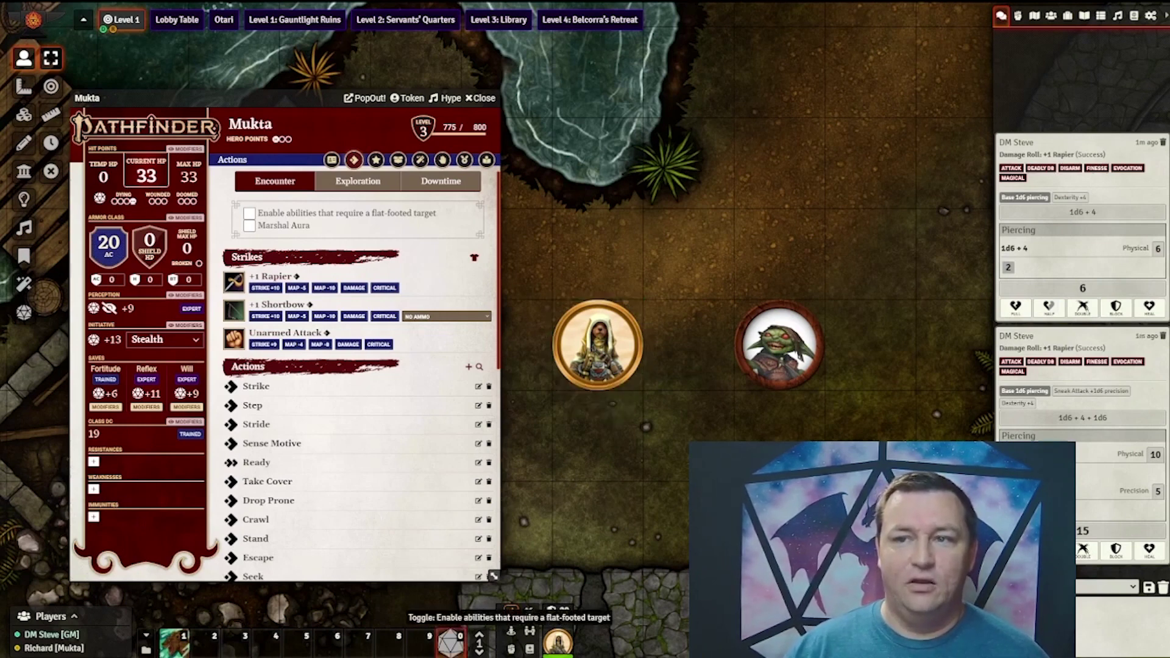
pyautogui.click(511, 632)
pyautogui.click(510, 632)
pyautogui.click(511, 633)
pyautogui.click(511, 632)
pyautogui.click(452, 643)
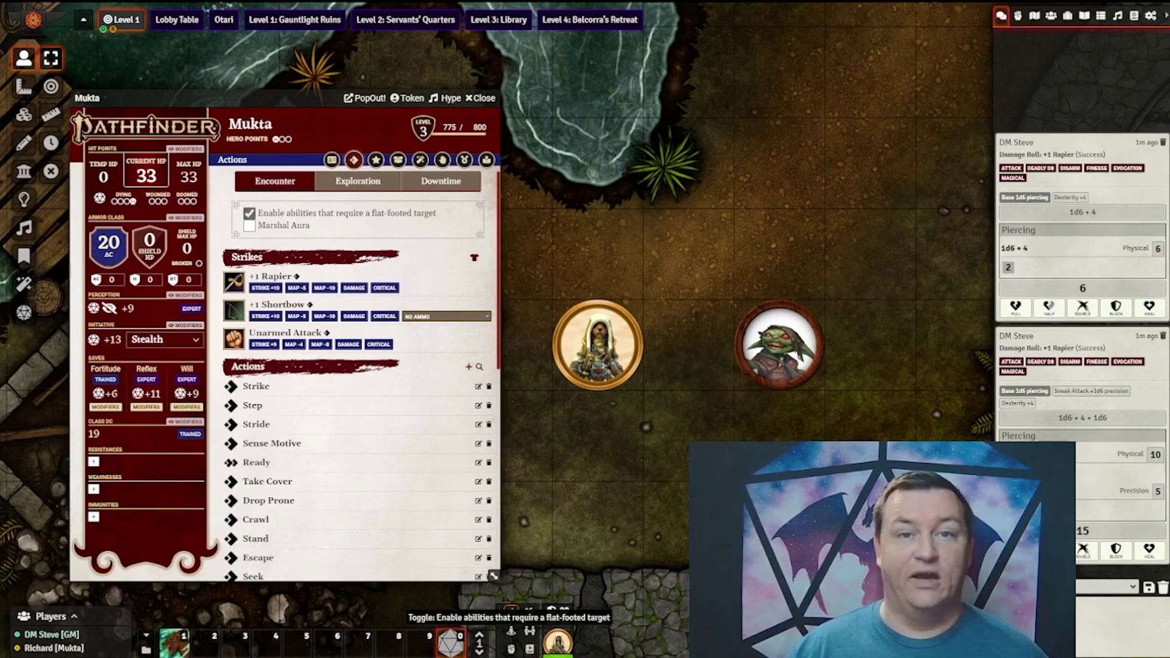
pyautogui.click(451, 644)
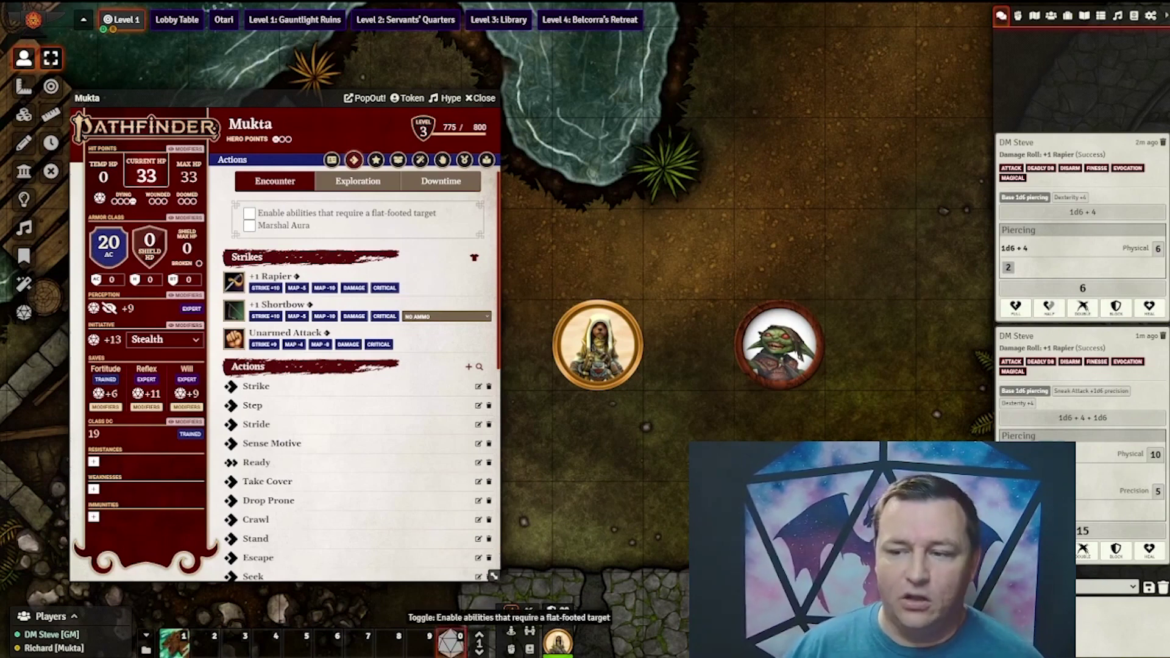
pyautogui.click(510, 633)
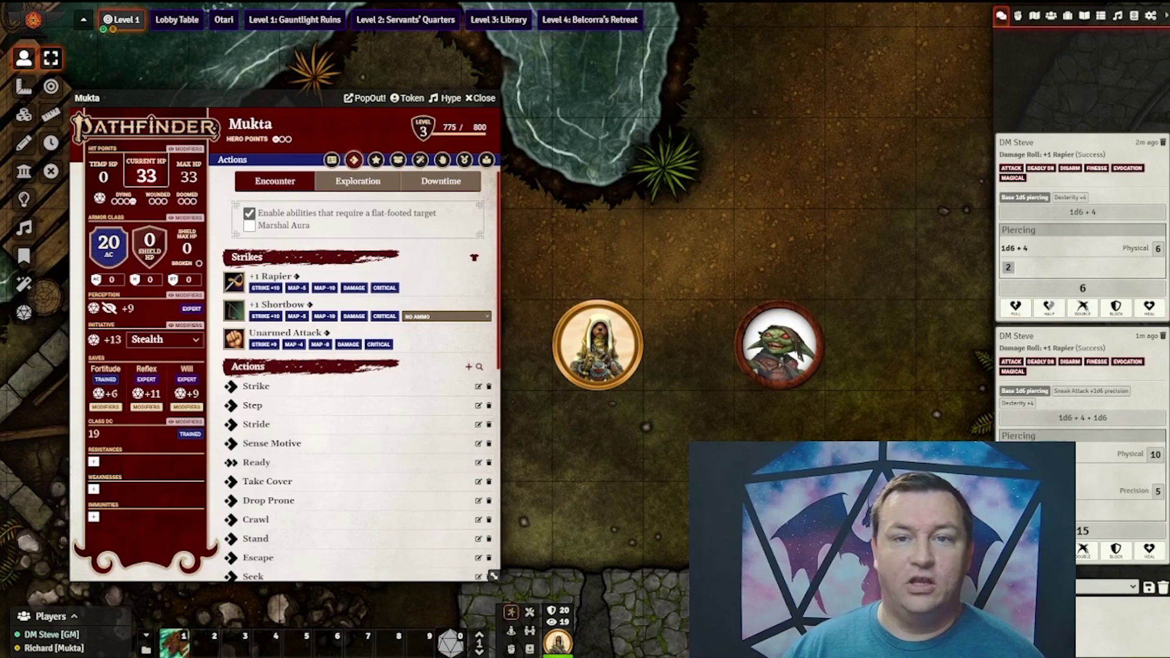
pyautogui.click(511, 611)
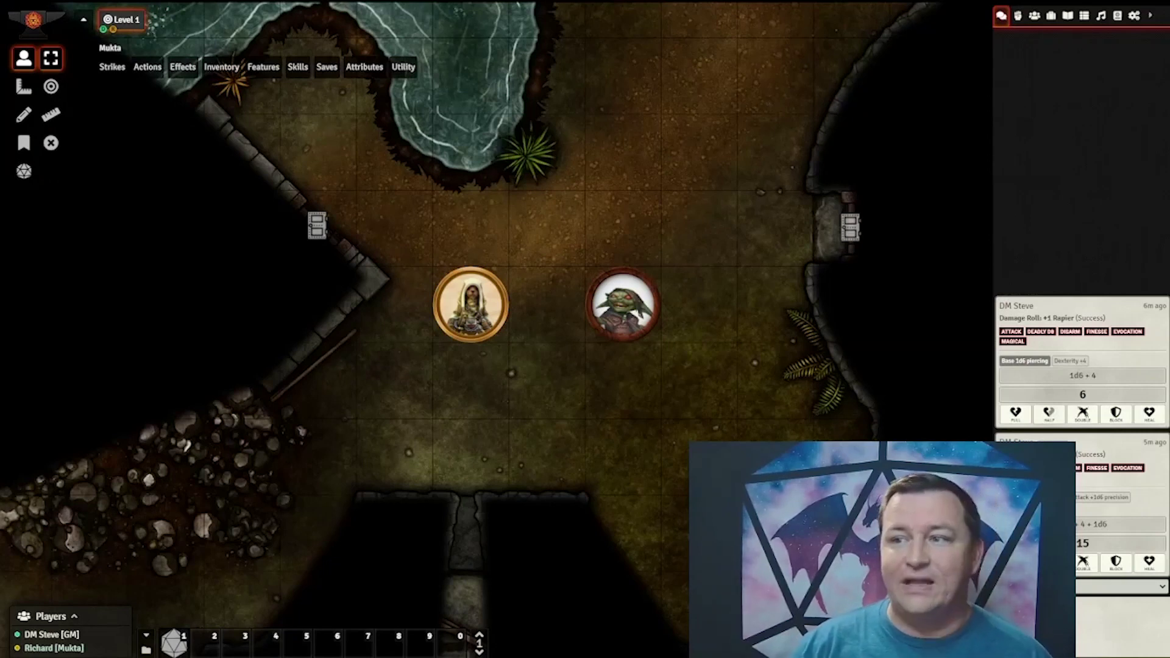
# - Target the goblin token and select Mukta's token on the Level 1 map
pyautogui.press('t')
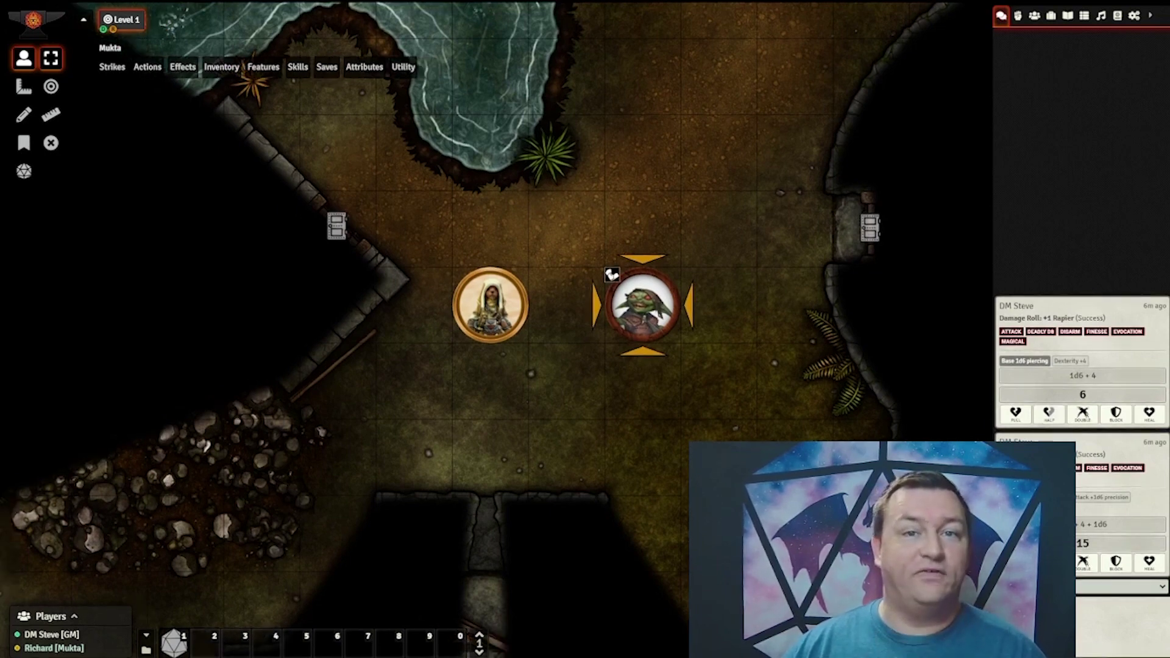
pyautogui.scroll(3, 585, 329)
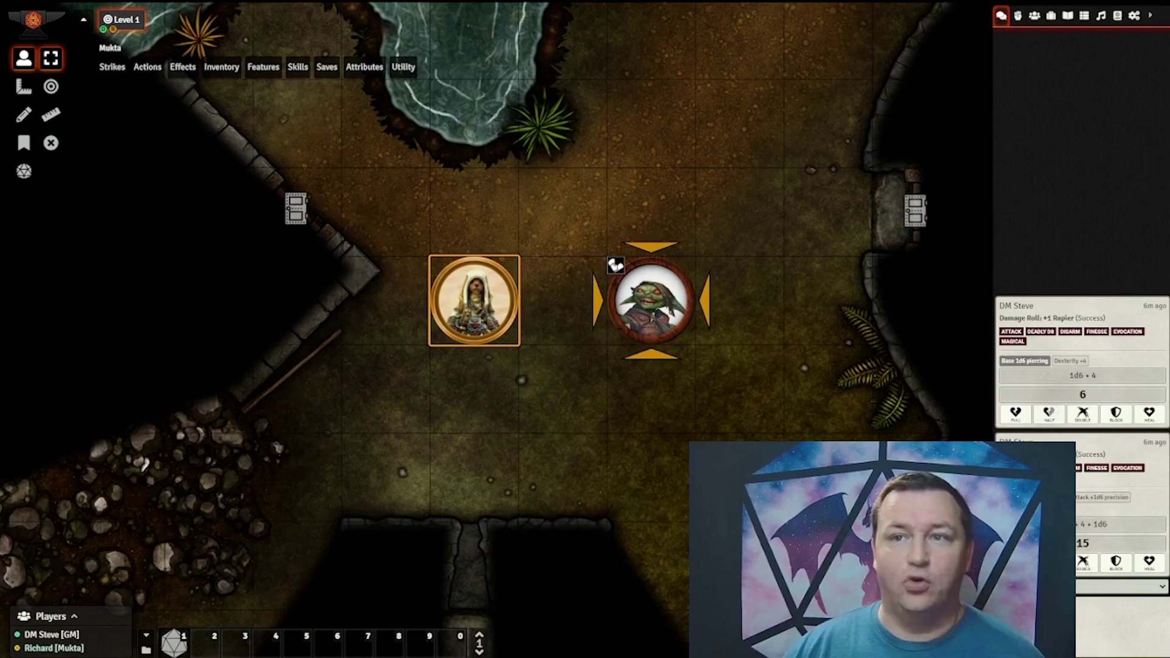
pyautogui.moveTo(474, 301); pyautogui.dragTo(556, 311)
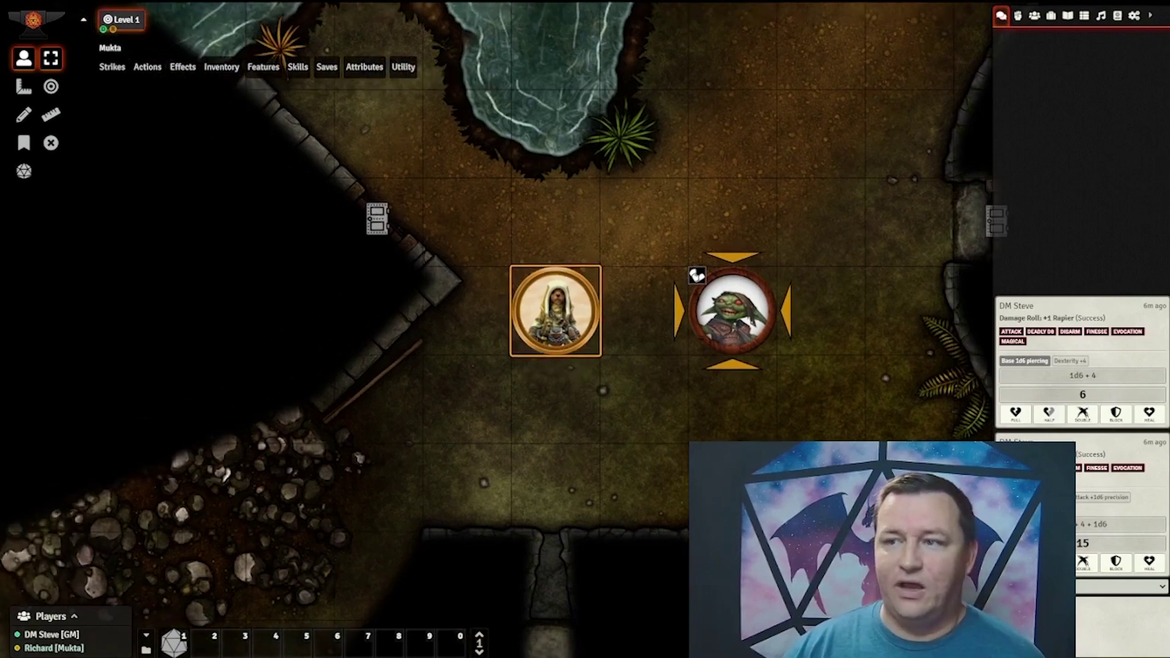
# - Open Mukta's character sheet and roll +1 Rapier damage against the targeted goblin with the flat-footed option disabled
pyautogui.doubleClick(556, 311)
pyautogui.moveTo(531, 94); pyautogui.dragTo(214, 92)
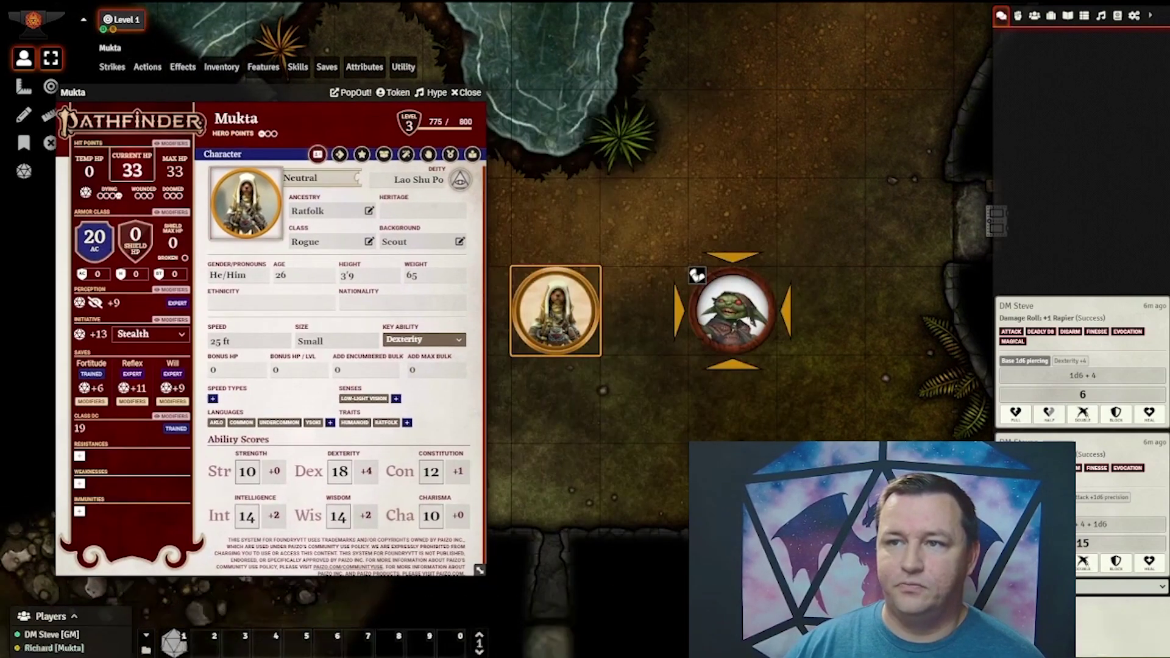
pyautogui.click(340, 155)
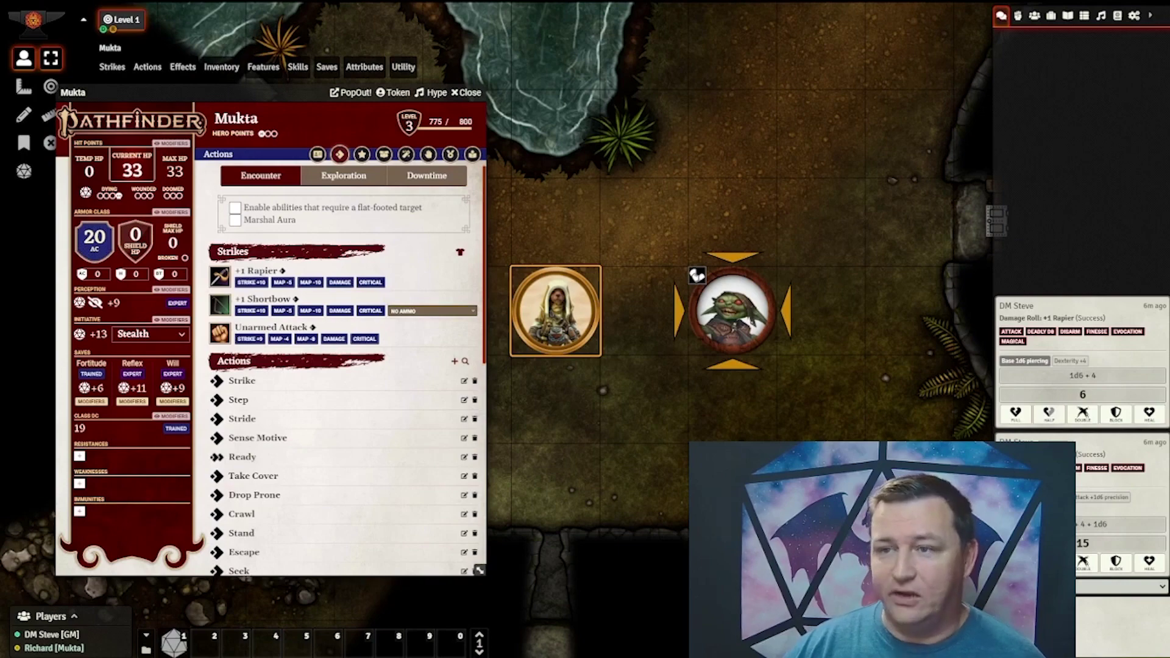
pyautogui.click(340, 283)
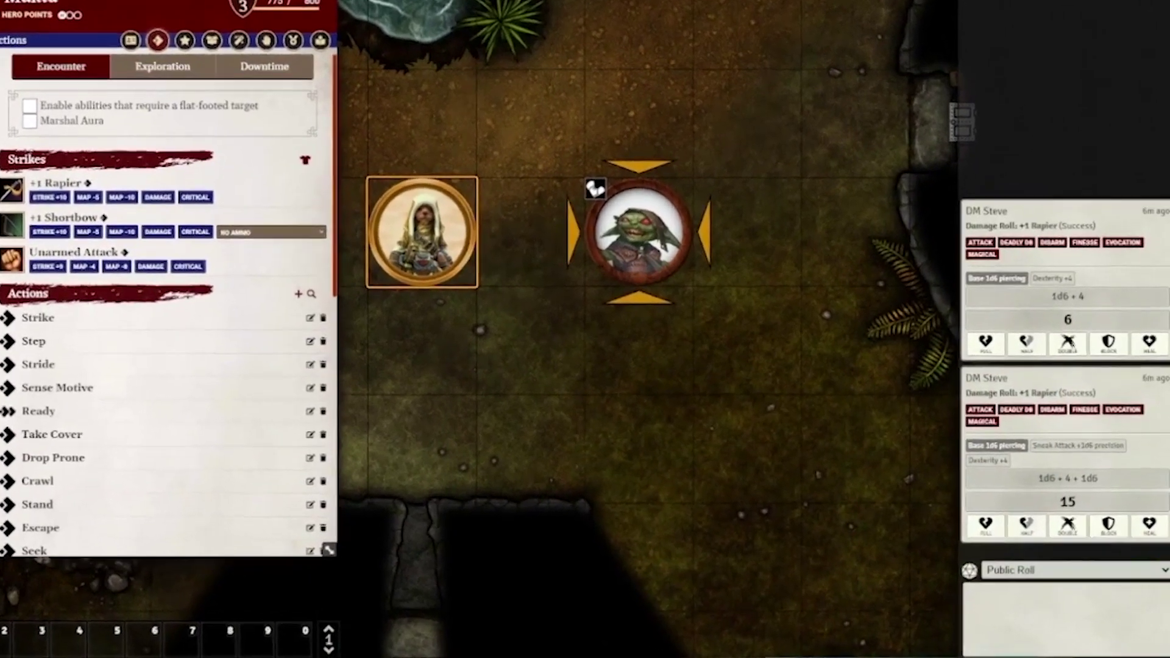